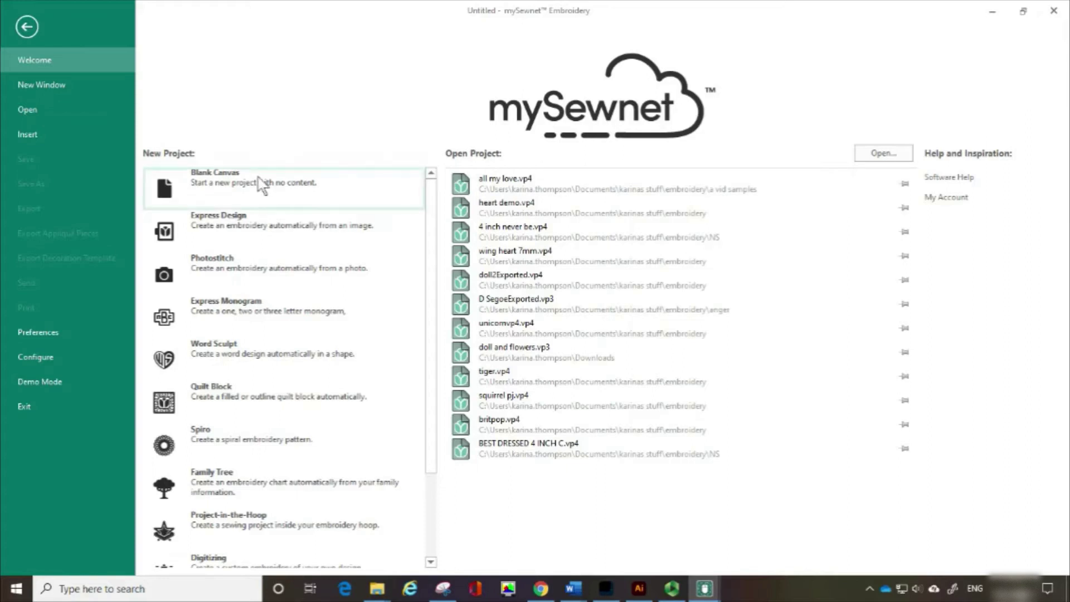
# Start a Blank Canvas project using the Universal 260mm x 200mm Universal Large Hoop 3.
pyautogui.click(259, 183)
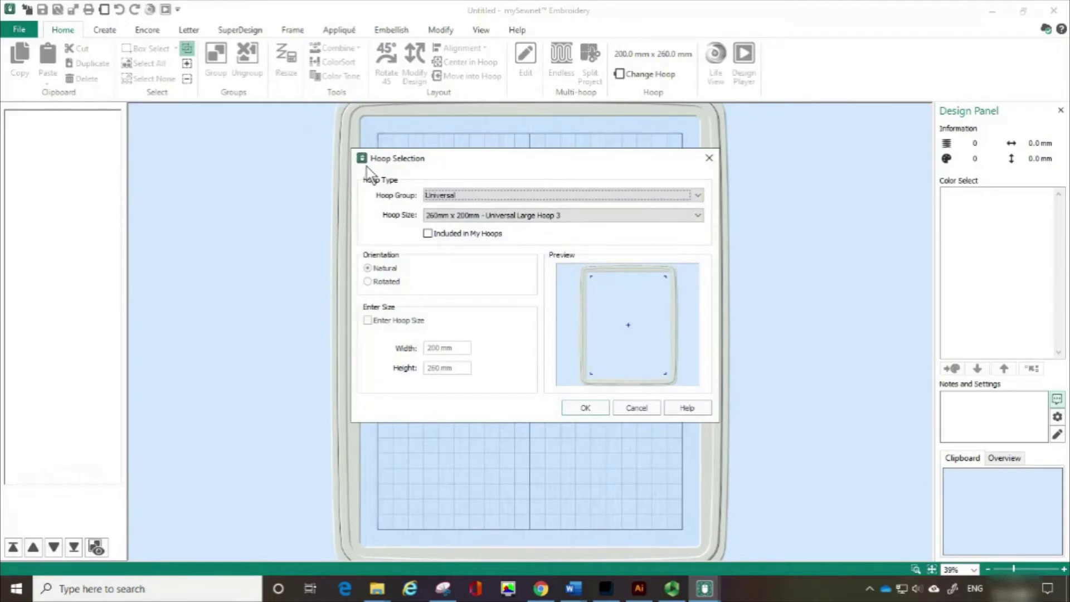
pyautogui.click(697, 196)
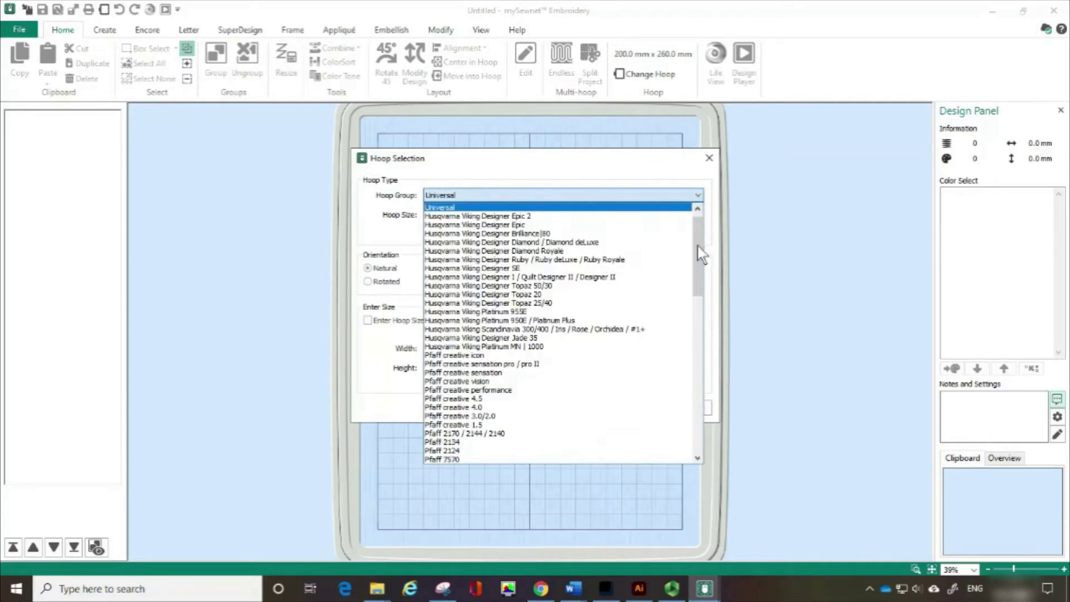
pyautogui.moveTo(700, 257)
pyautogui.mouseDown()
pyautogui.moveTo(698, 306)
pyautogui.moveTo(706, 239)
pyautogui.mouseUp()
pyautogui.click(624, 197)
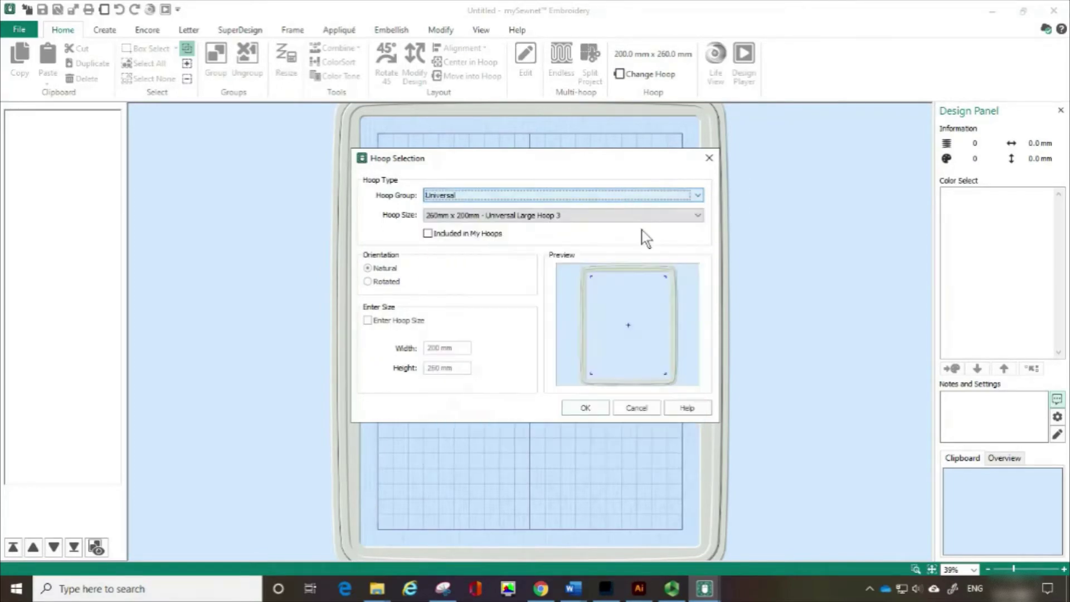
pyautogui.click(579, 408)
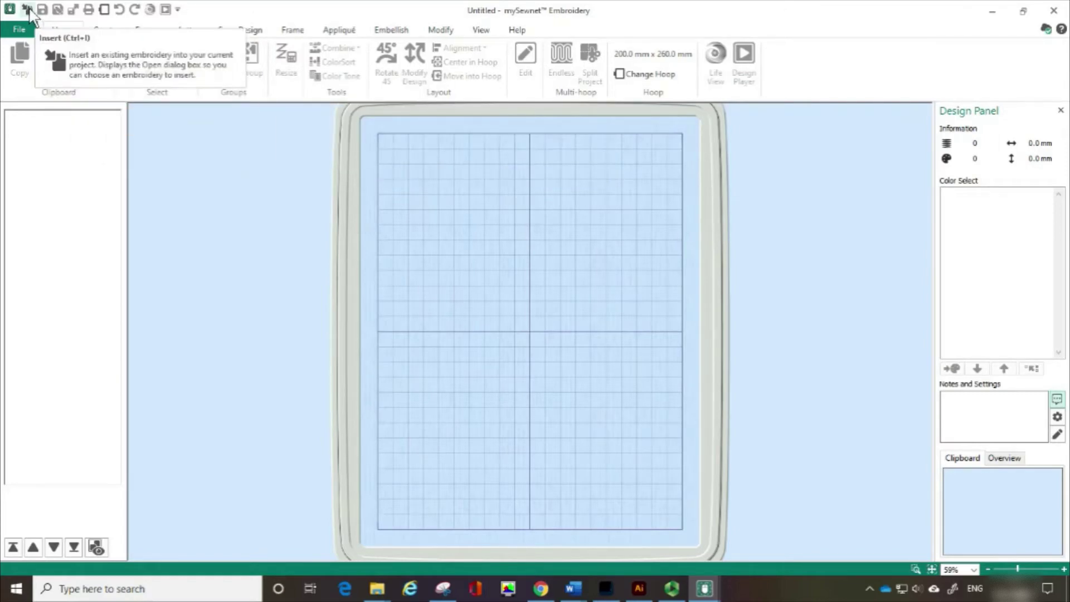
# Insert all my love.vp4 from the a vid samples folder into the hoop.
pyautogui.click(27, 9)
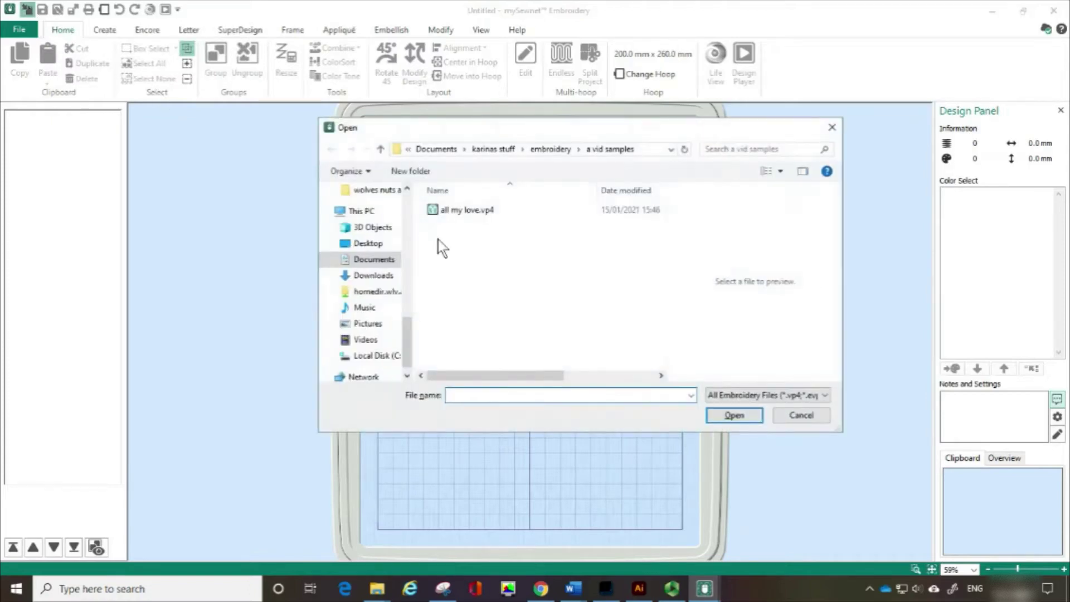
pyautogui.click(456, 211)
pyautogui.click(734, 417)
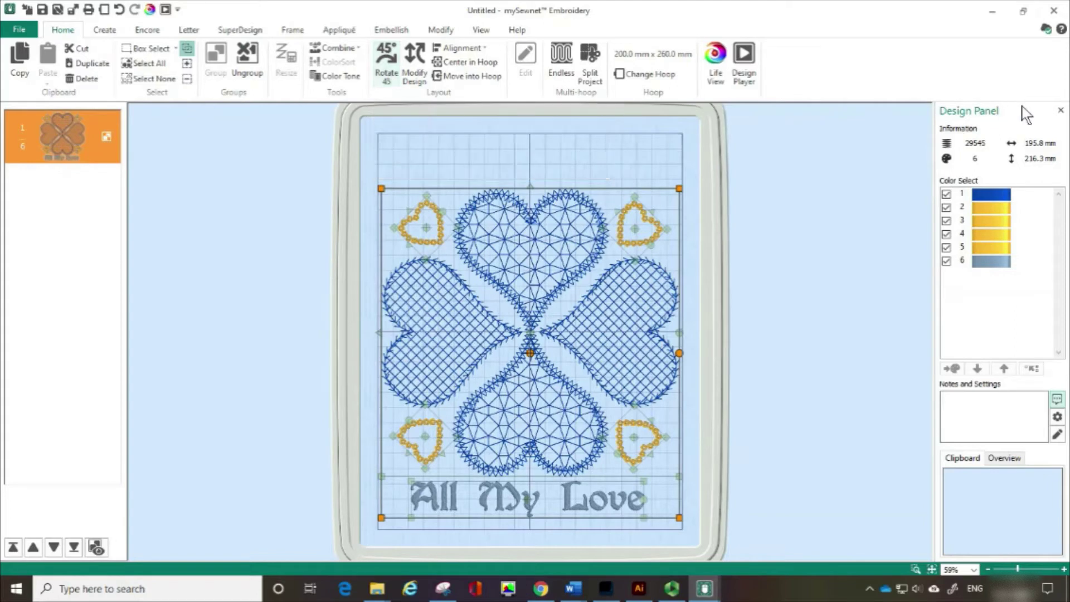
pyautogui.click(968, 113)
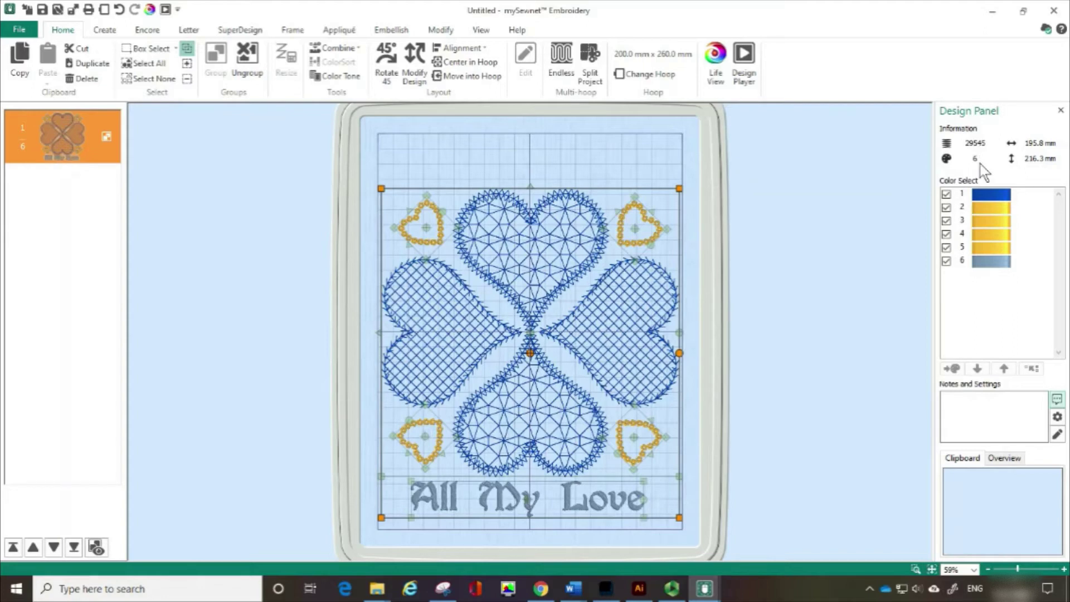
# Ungroup the All My Love design into six parts and select the blue heart clover alone.
pyautogui.rightClick(97, 146)
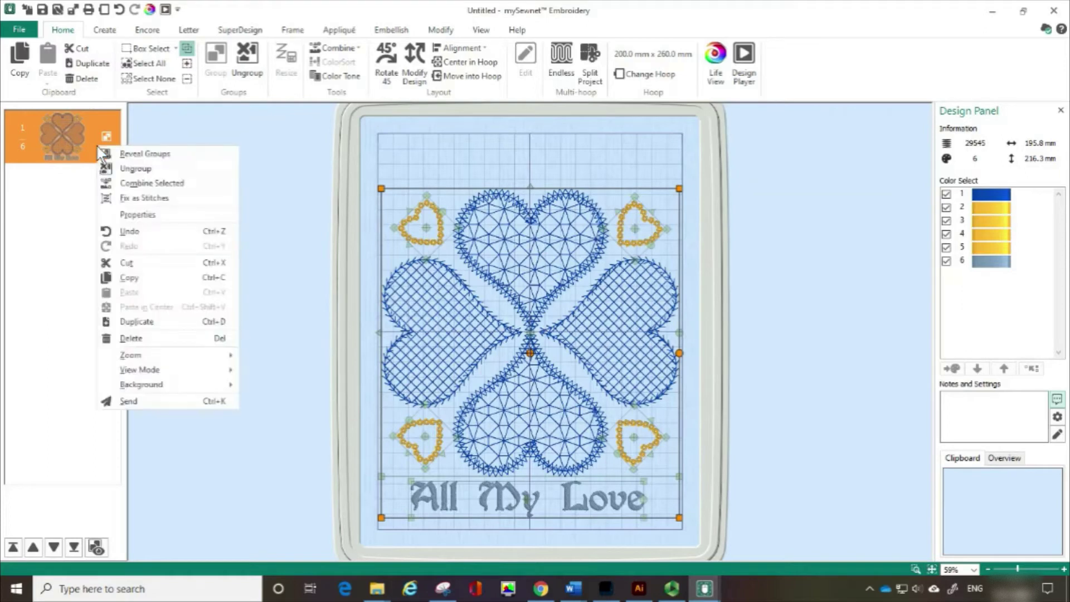
pyautogui.click(123, 168)
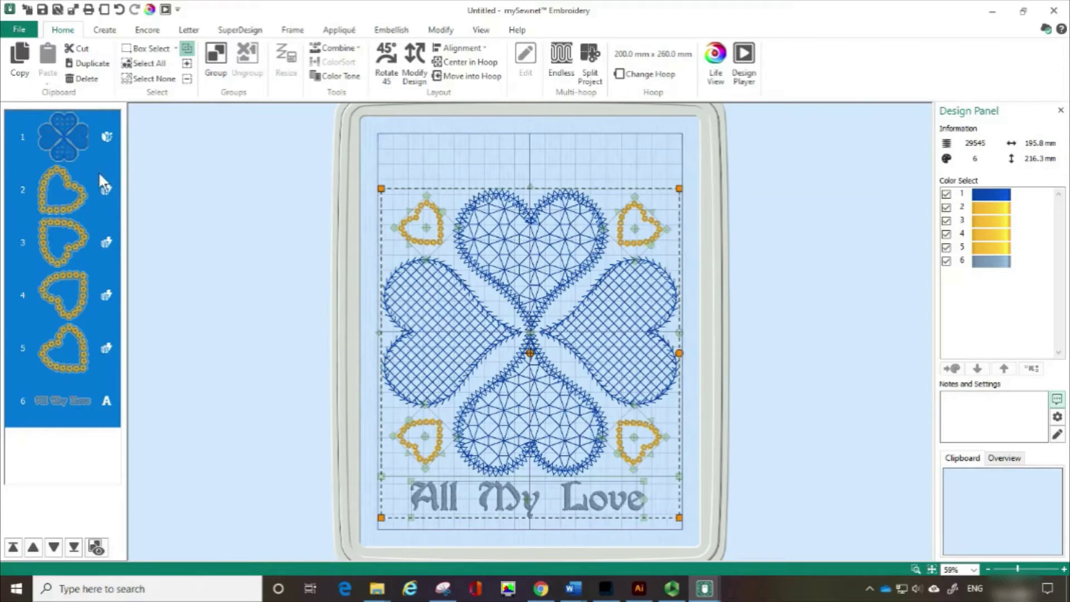
pyautogui.click(64, 149)
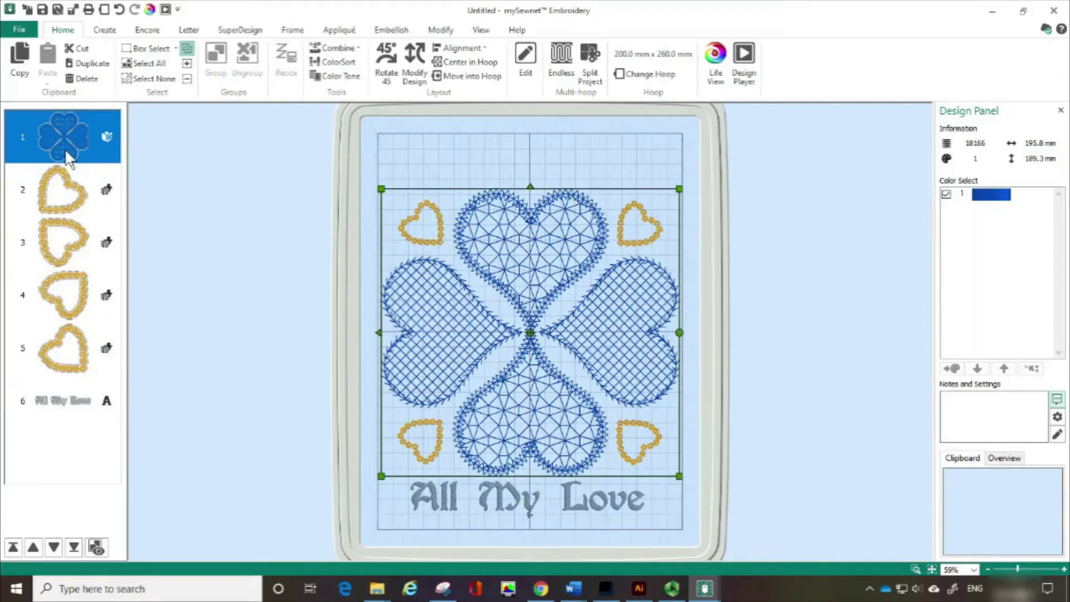
pyautogui.click(103, 139)
# Open the blue heart clover (row 1) with Edit in Digitizing.
pyautogui.rightClick(108, 153)
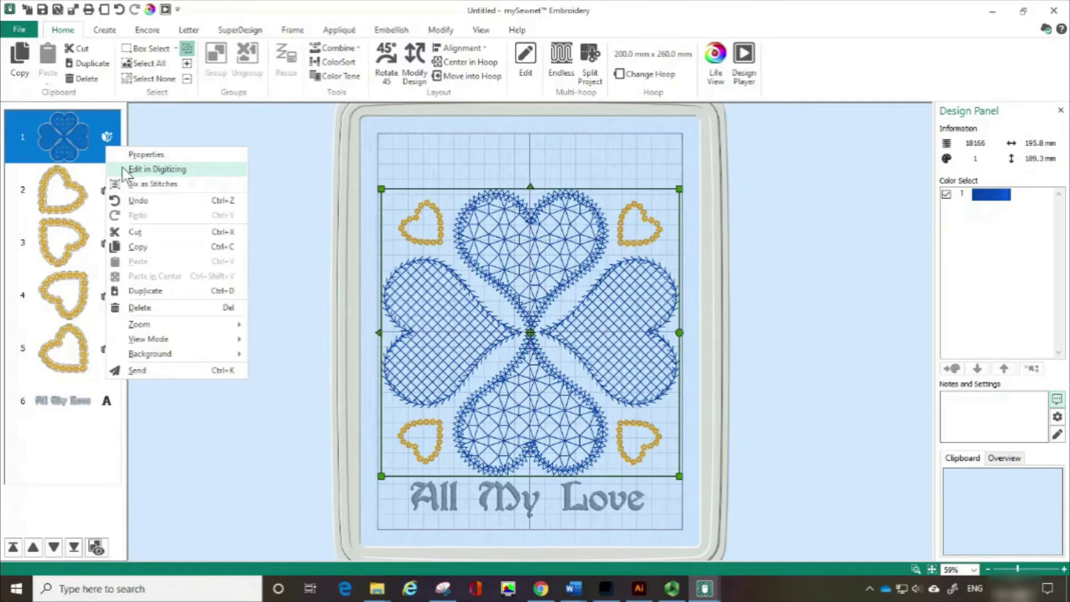
pyautogui.click(124, 168)
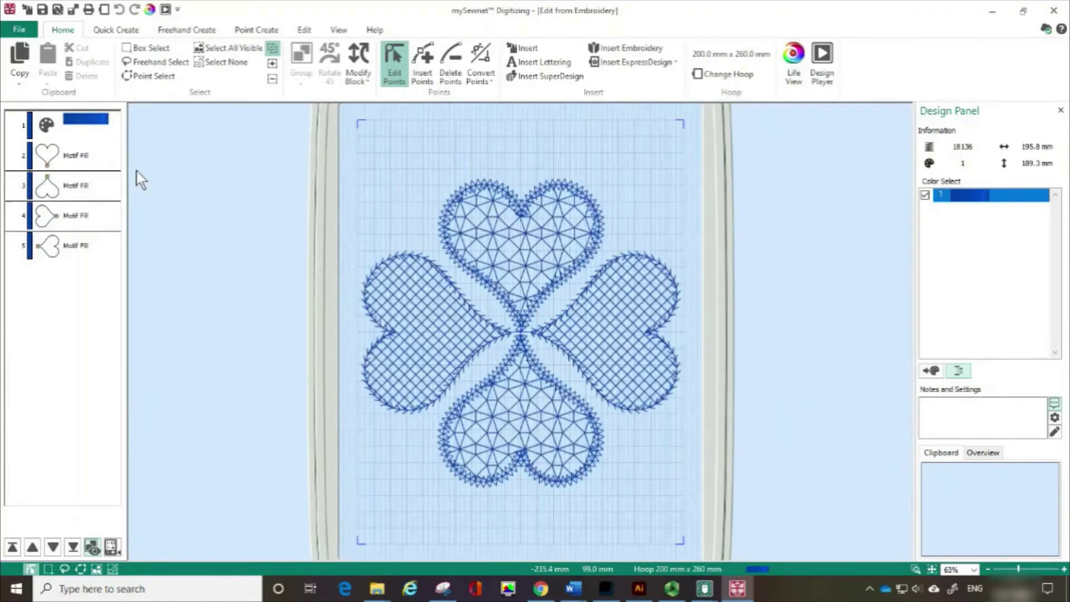
# Change the top heart's Motif 1 fill pattern to Hand Stitches 2 pattern 24.
pyautogui.rightClick(83, 160)
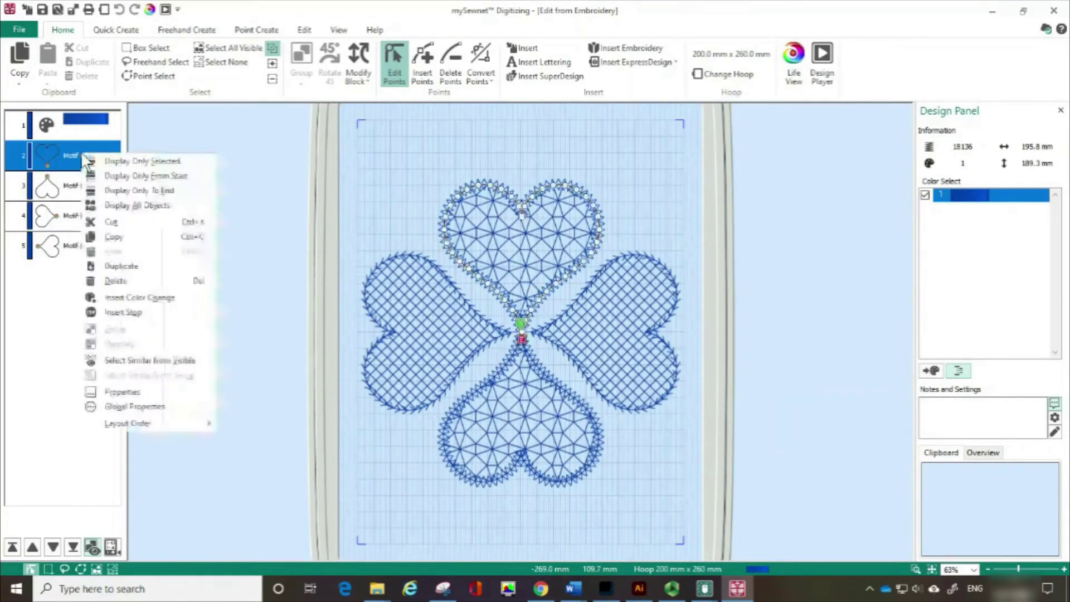
pyautogui.click(132, 393)
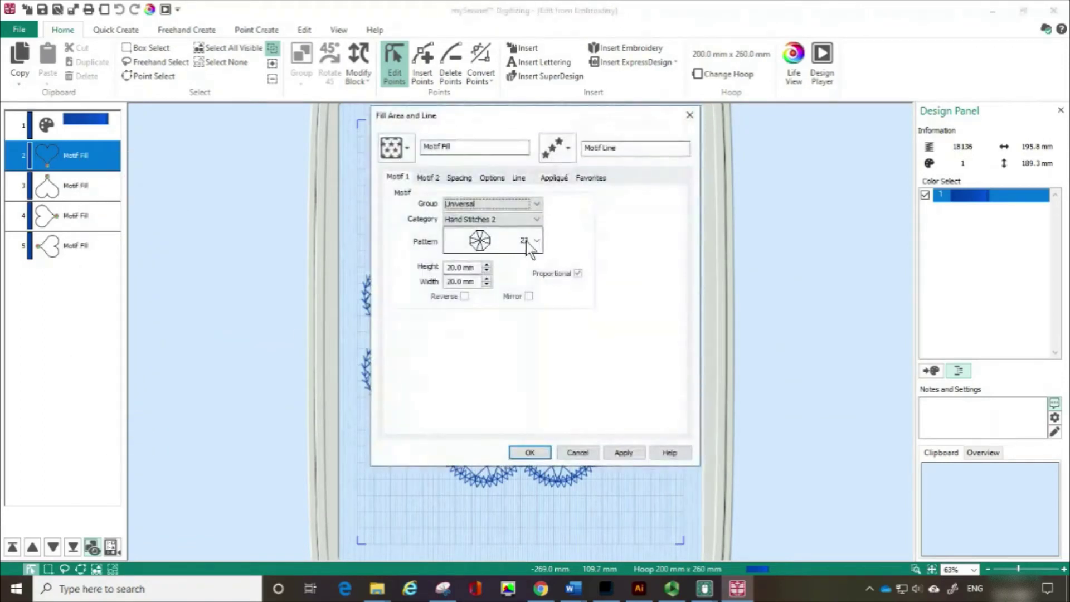
pyautogui.click(535, 240)
pyautogui.click(494, 315)
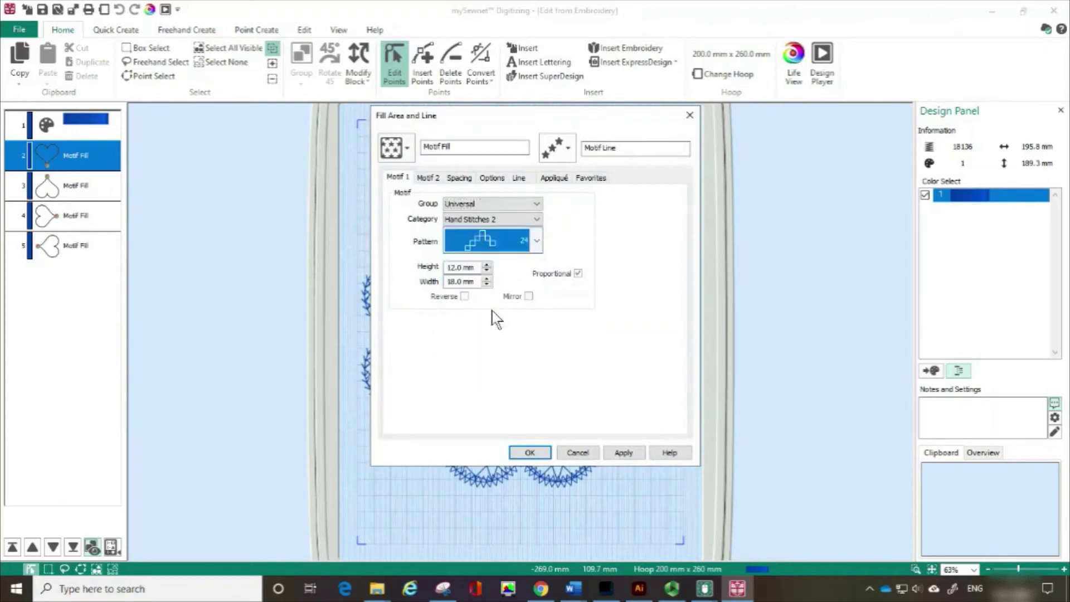
pyautogui.click(530, 453)
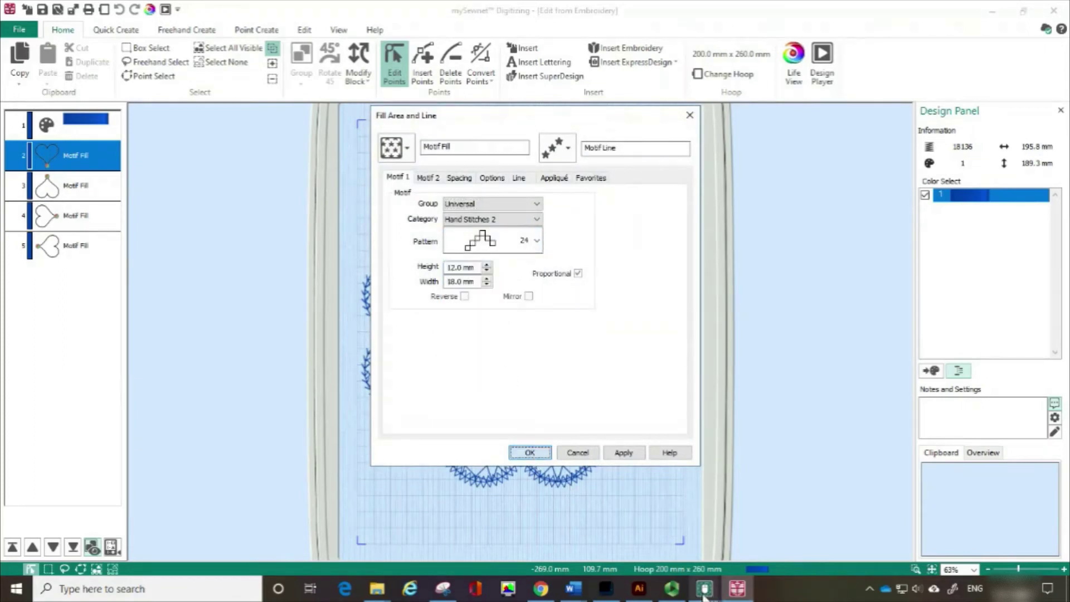
pyautogui.moveTo(707, 592)
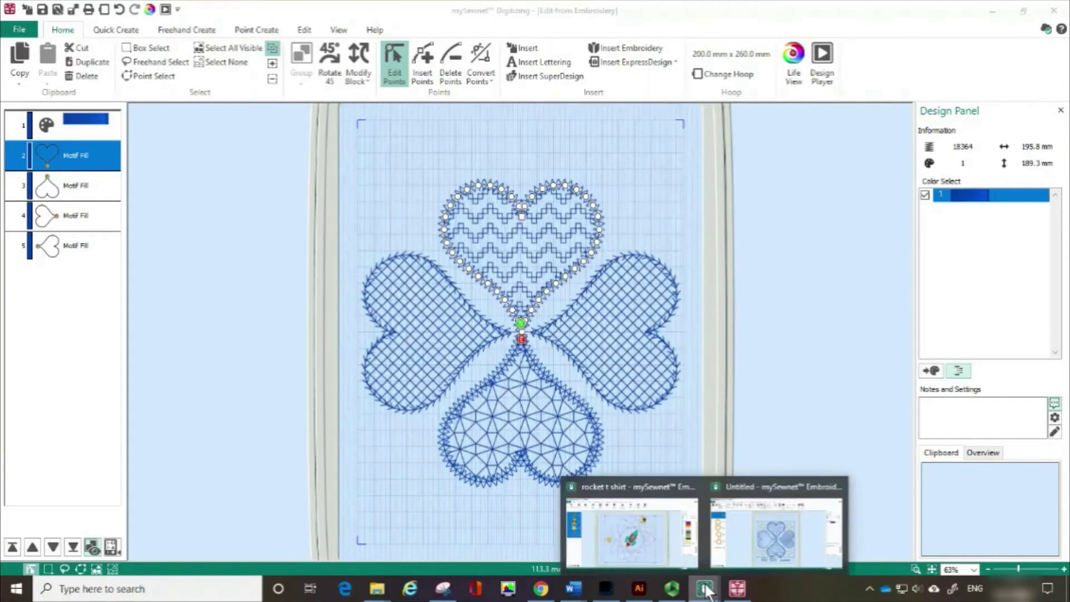
# Finish the Digitizing edit in the Untitled project, then bring up the rocket t shirt project.
pyautogui.click(739, 554)
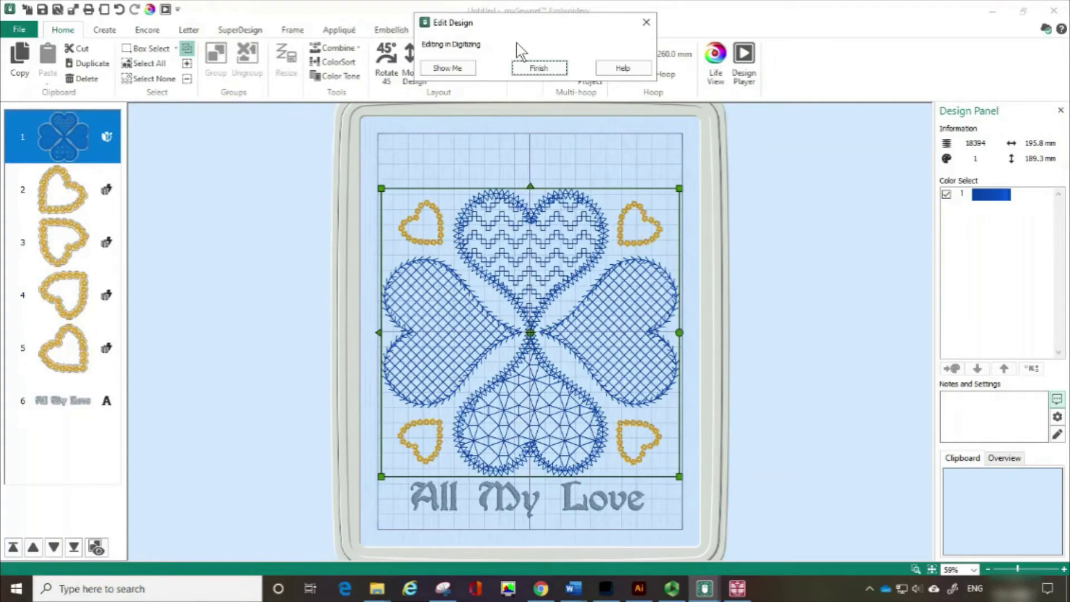
pyautogui.click(534, 72)
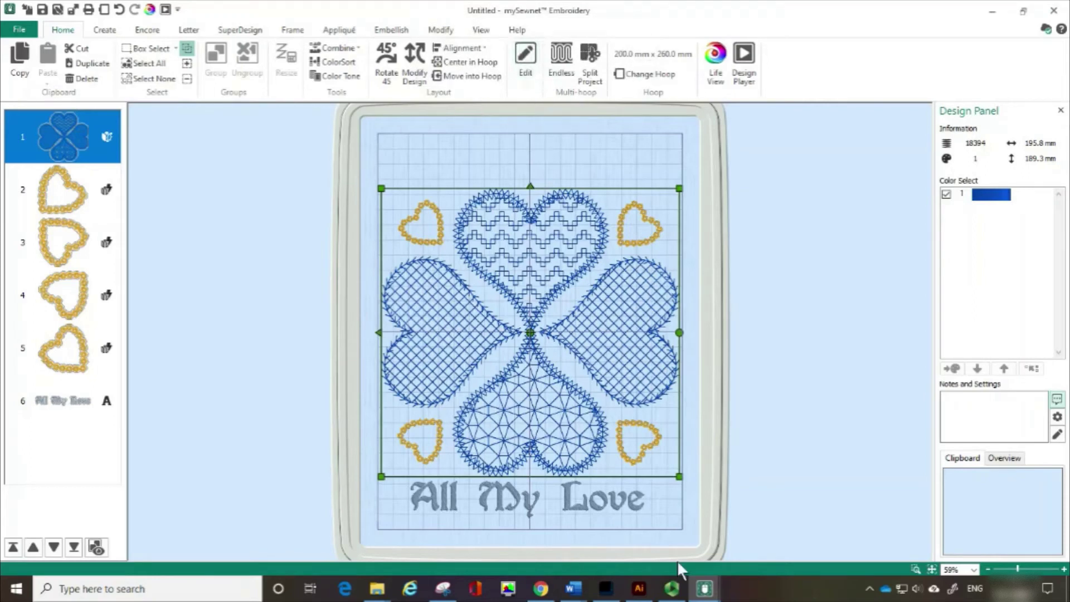
pyautogui.moveTo(705, 587)
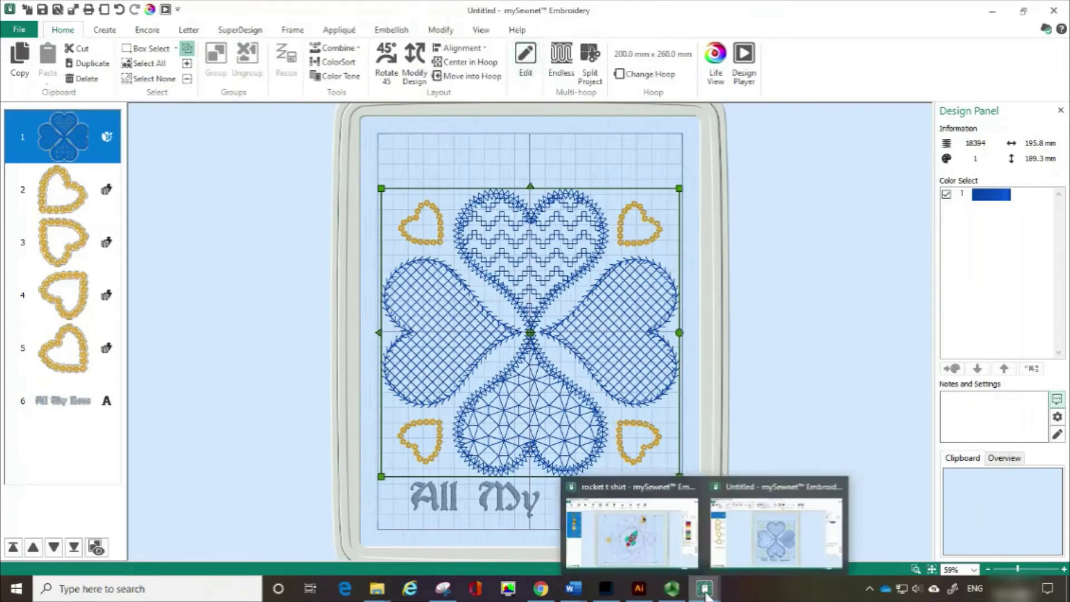
pyautogui.click(661, 538)
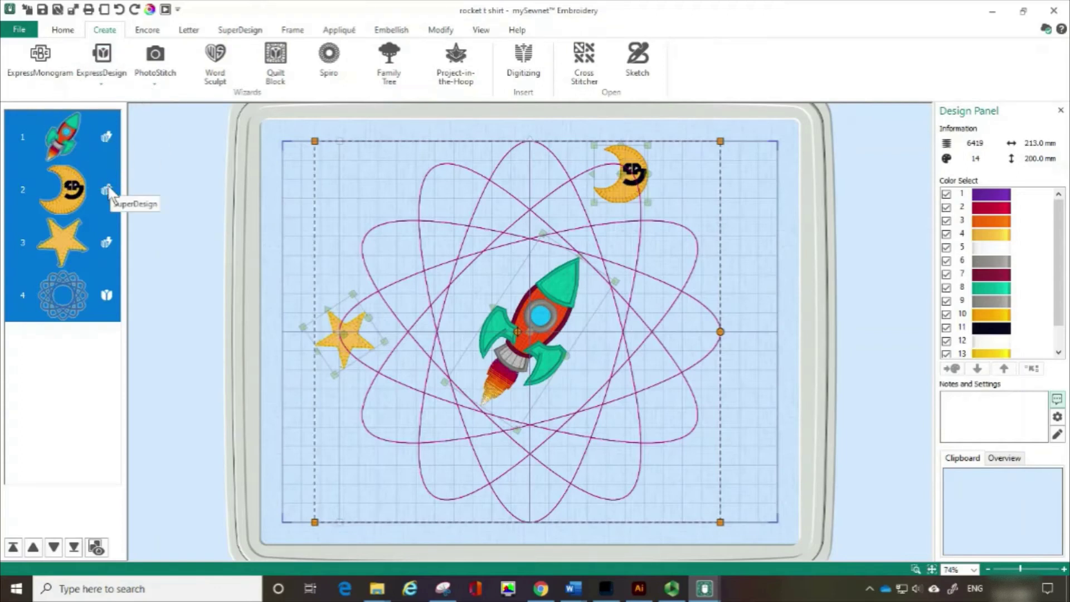
# Switch the star and moon appliqués to Style > Satin Border.
pyautogui.click(103, 276)
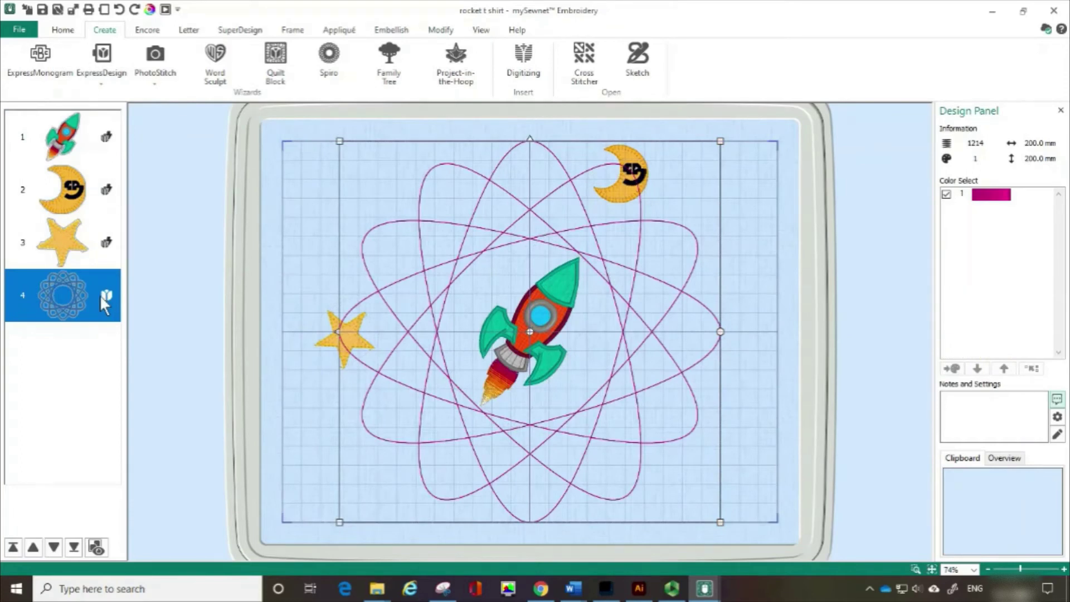
pyautogui.rightClick(102, 253)
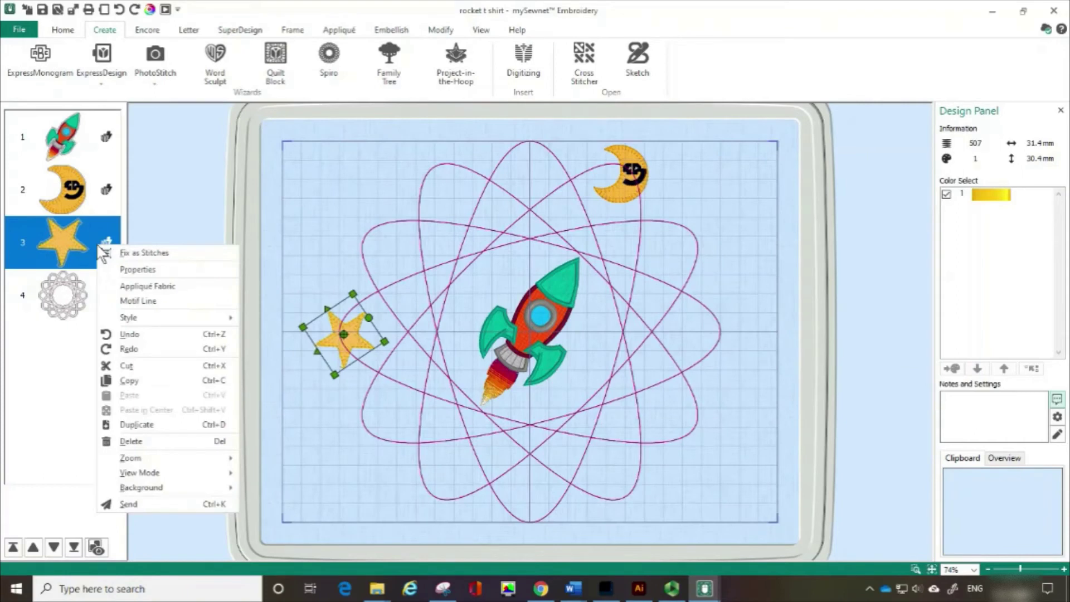
pyautogui.moveTo(145, 319)
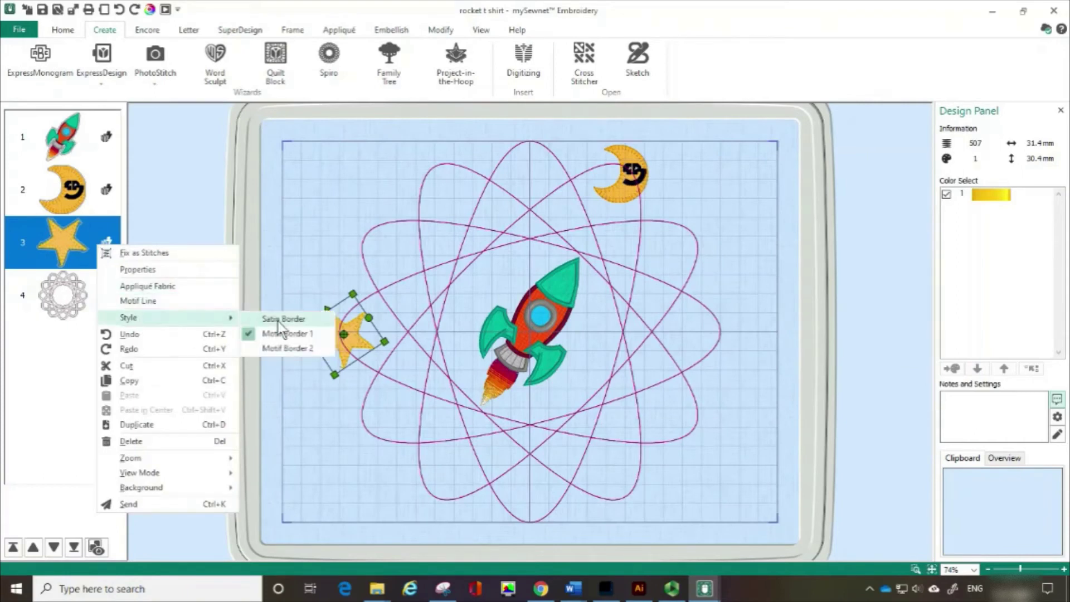
pyautogui.click(279, 322)
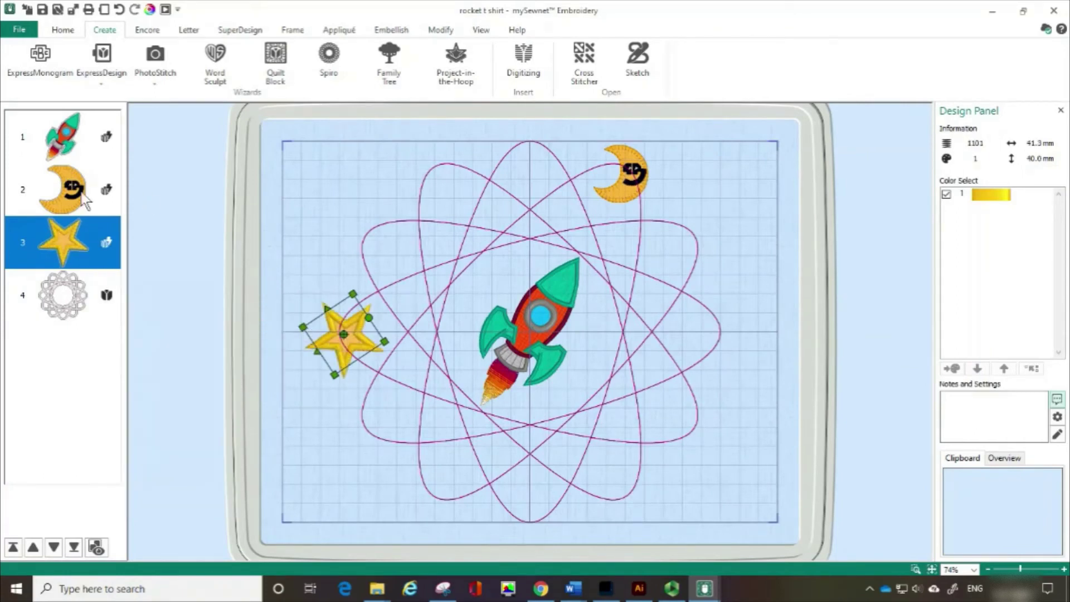
pyautogui.rightClick(106, 191)
pyautogui.moveTo(156, 296)
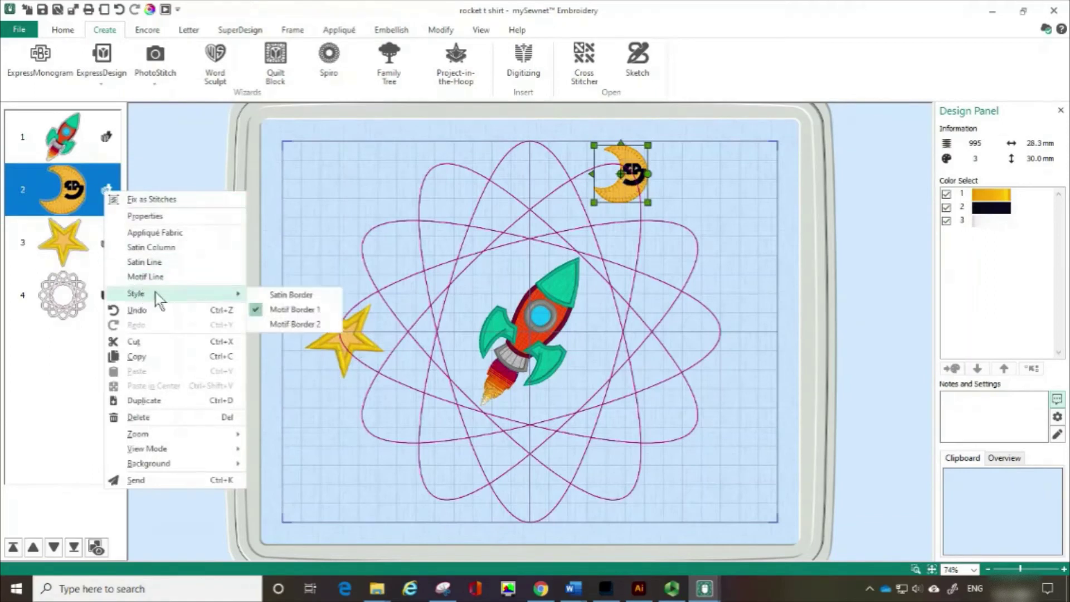
pyautogui.click(282, 295)
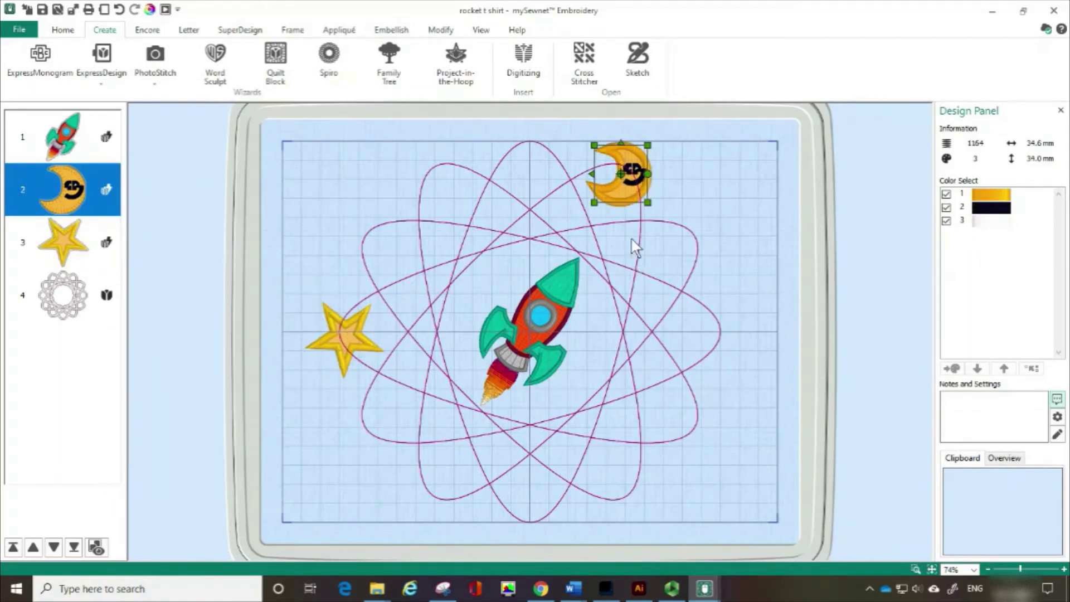
pyautogui.click(75, 143)
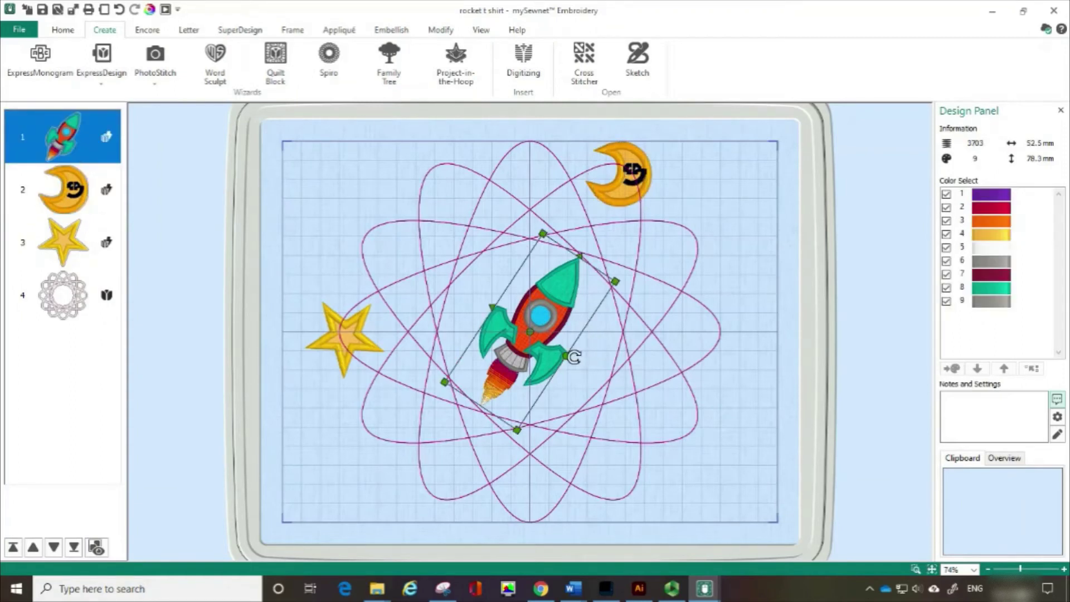
# Rotate the rocket upright and scale it up to about 87.3 x 163.9 mm.
pyautogui.moveTo(580, 359); pyautogui.dragTo(585, 330)
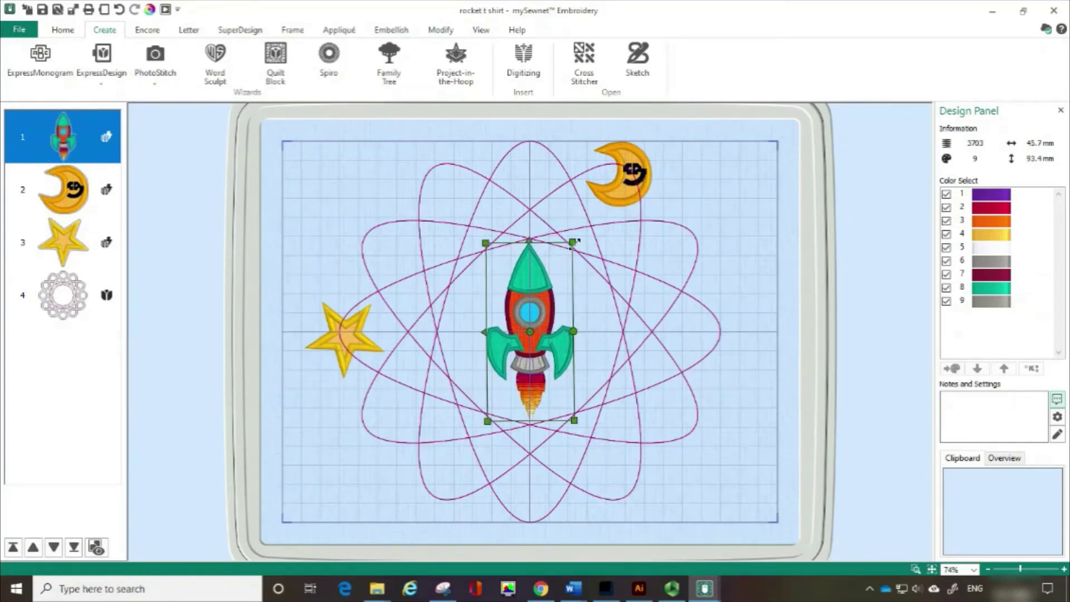
pyautogui.moveTo(576, 243); pyautogui.dragTo(611, 175)
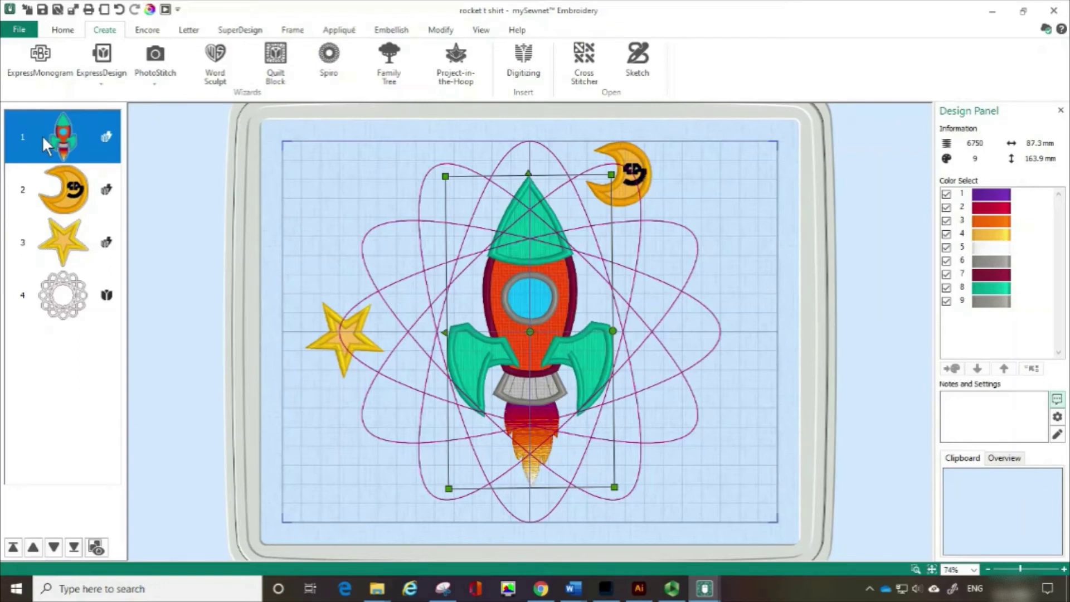
# Drag the Spiro ellipse pattern (design 4) above design 1 in the design list.
pyautogui.click(64, 292)
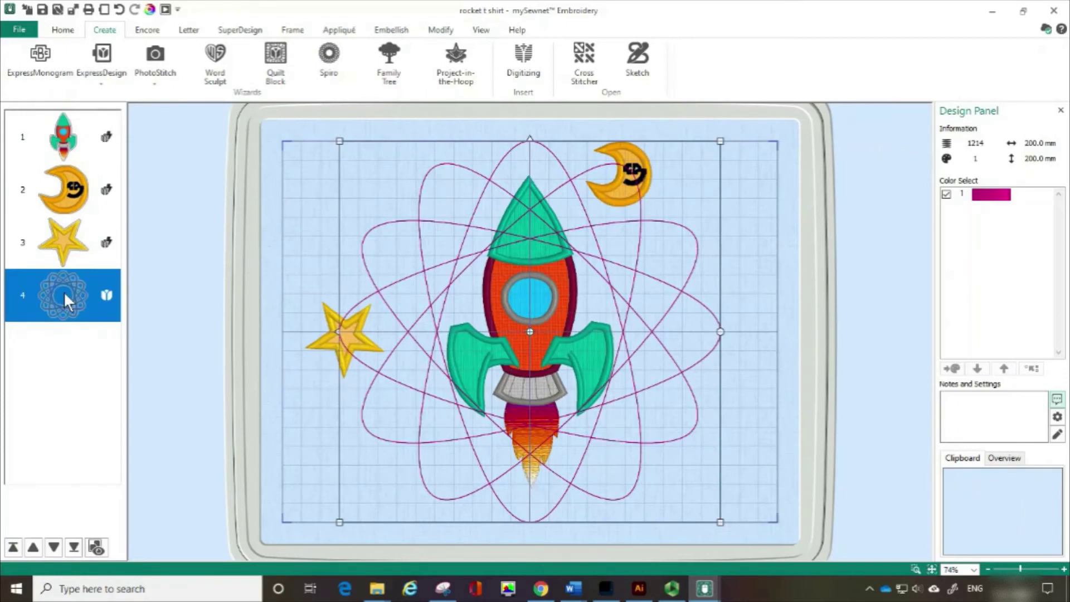
pyautogui.moveTo(64, 292); pyautogui.dragTo(73, 128)
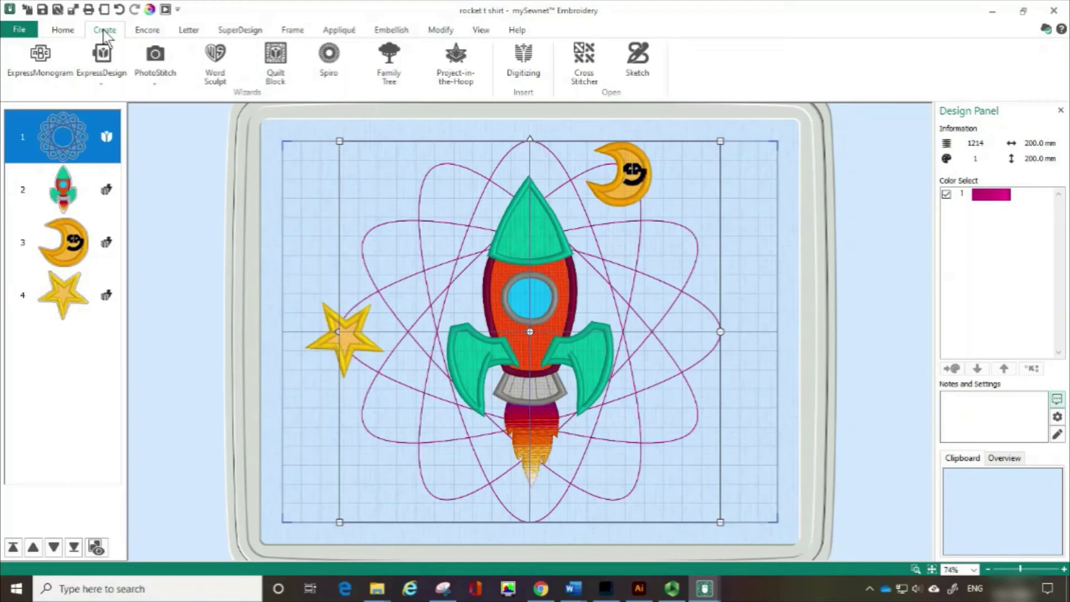
pyautogui.click(169, 200)
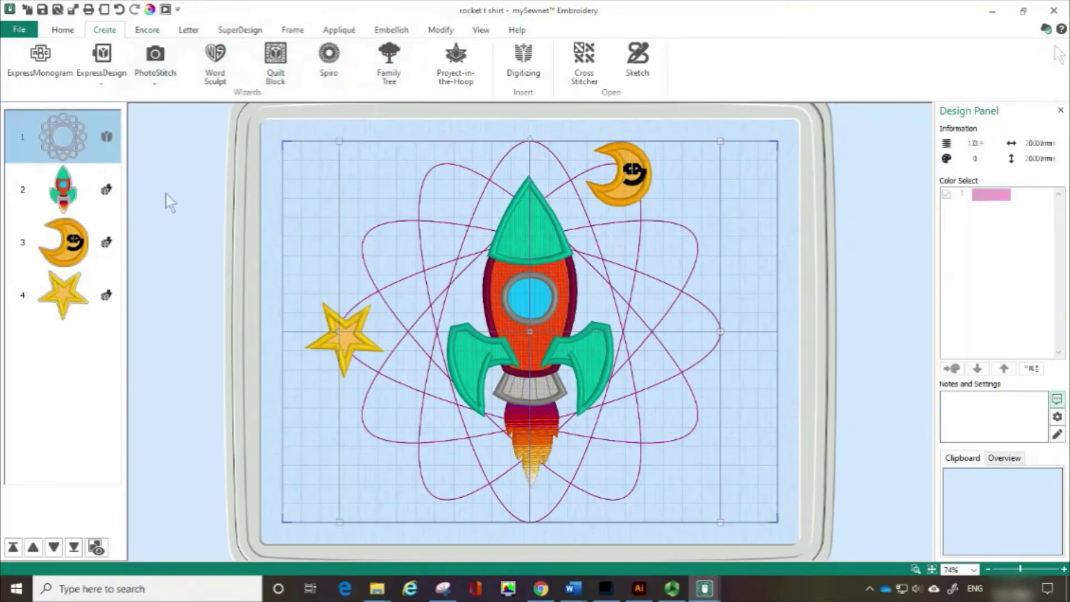
pyautogui.click(18, 32)
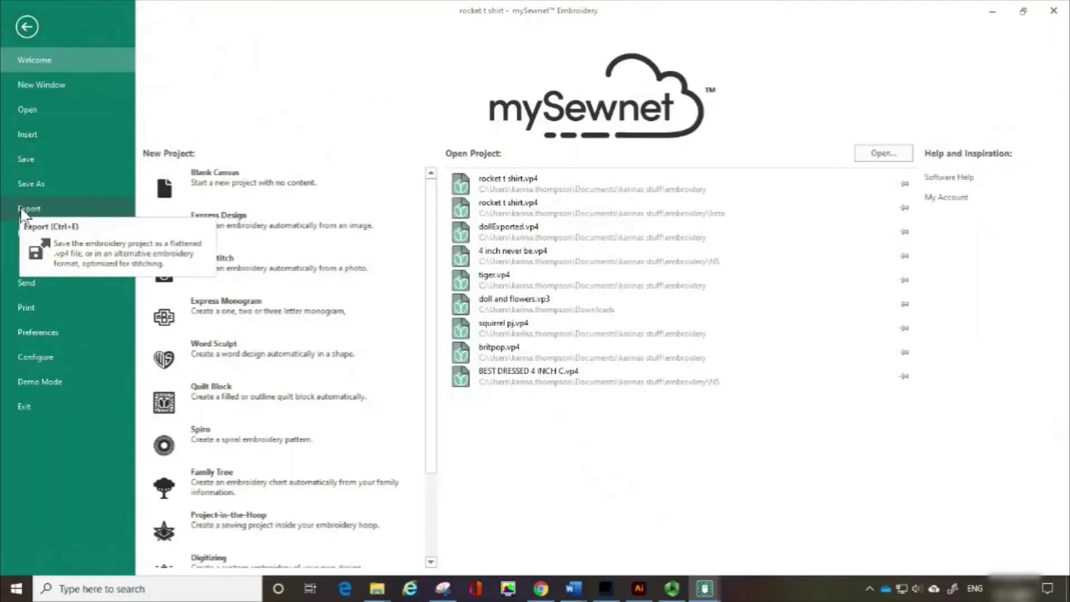
pyautogui.click(24, 30)
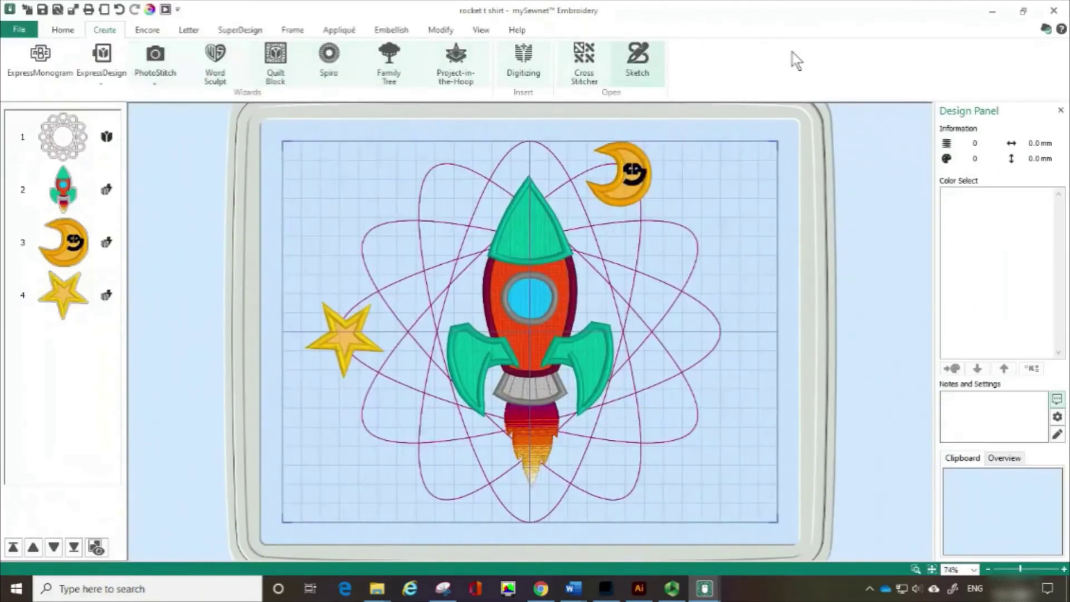
# Send the rocket t shirt design to the Designer Epic 2 from the mySewnet menu.
pyautogui.click(1045, 29)
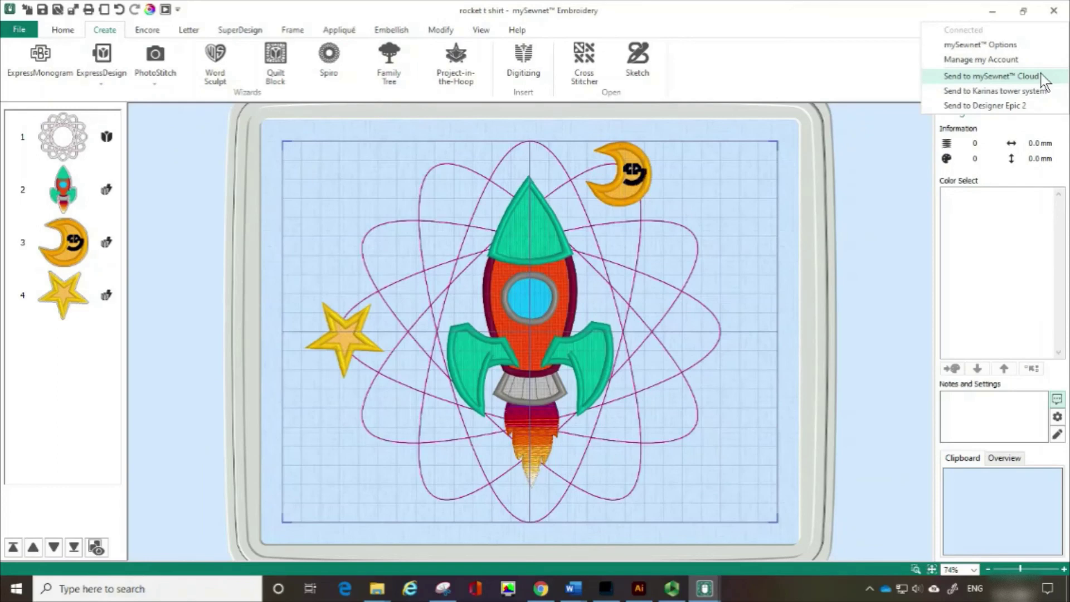
pyautogui.click(1032, 107)
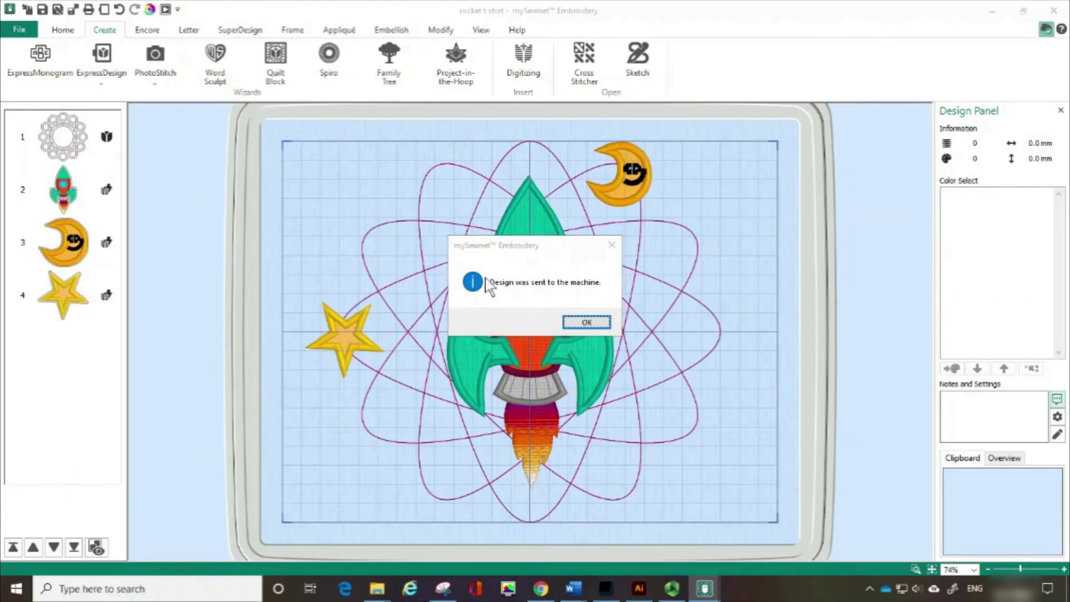
pyautogui.click(586, 324)
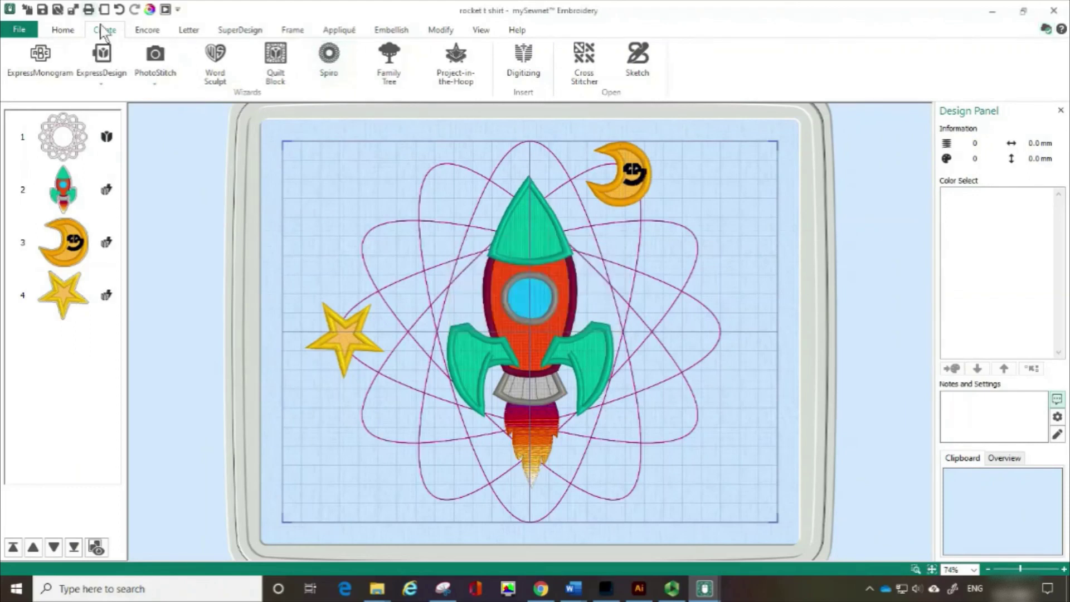
pyautogui.click(144, 32)
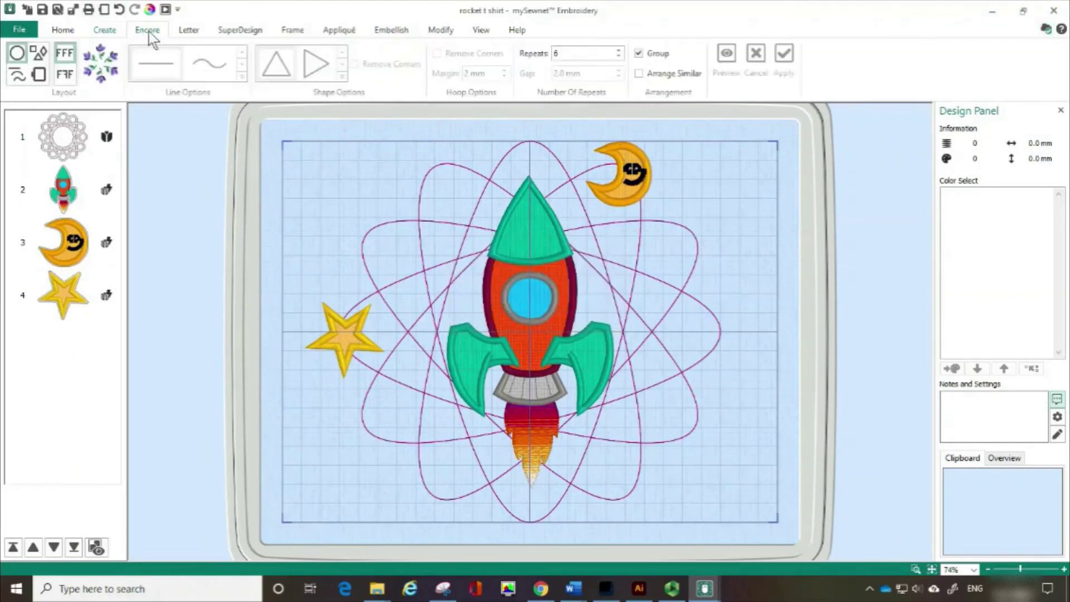
pyautogui.click(195, 31)
pyautogui.click(235, 33)
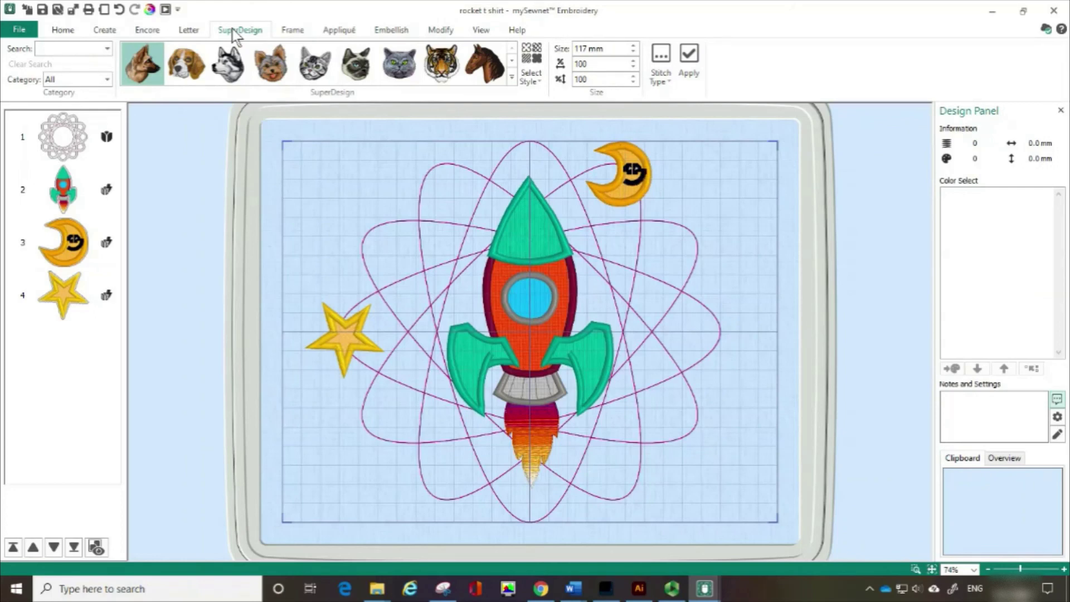
pyautogui.click(114, 34)
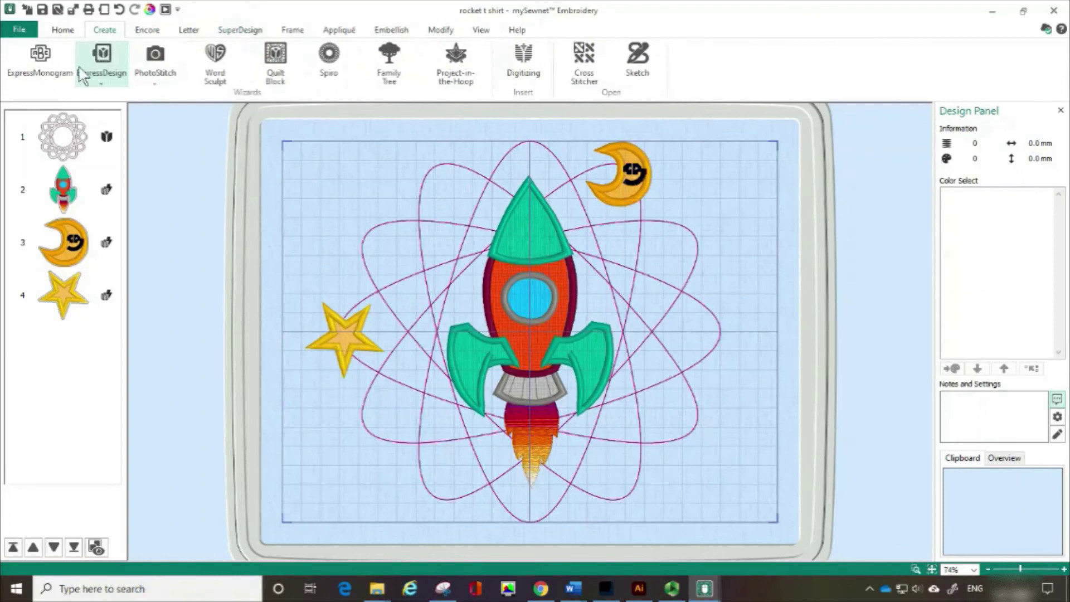